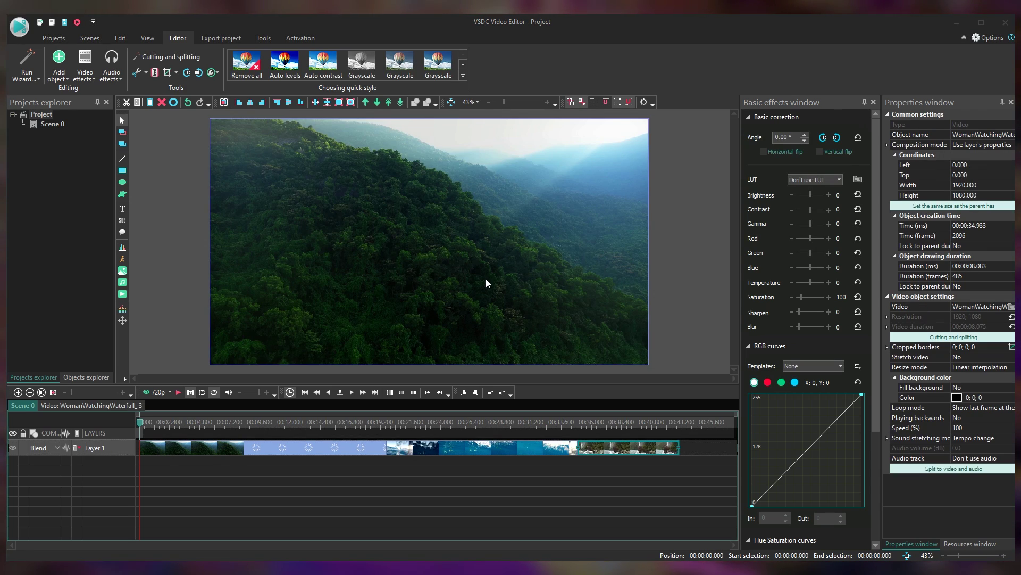
# Set DanangDrone_1's duration to 00:00:05.000 and shorten the Dolphins_2 clip.
pyautogui.click(264, 447)
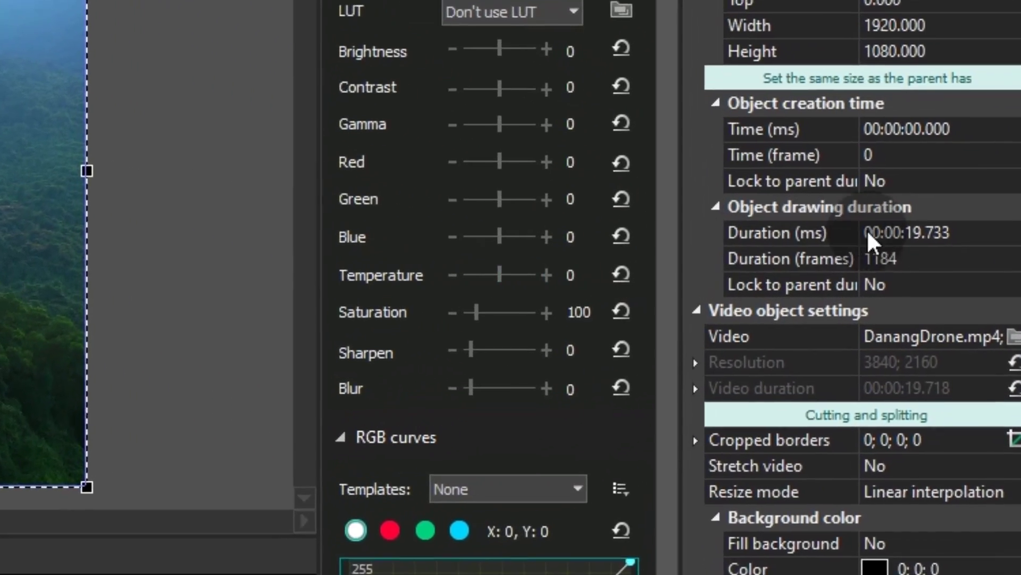
pyautogui.click(988, 252)
pyautogui.click(957, 260)
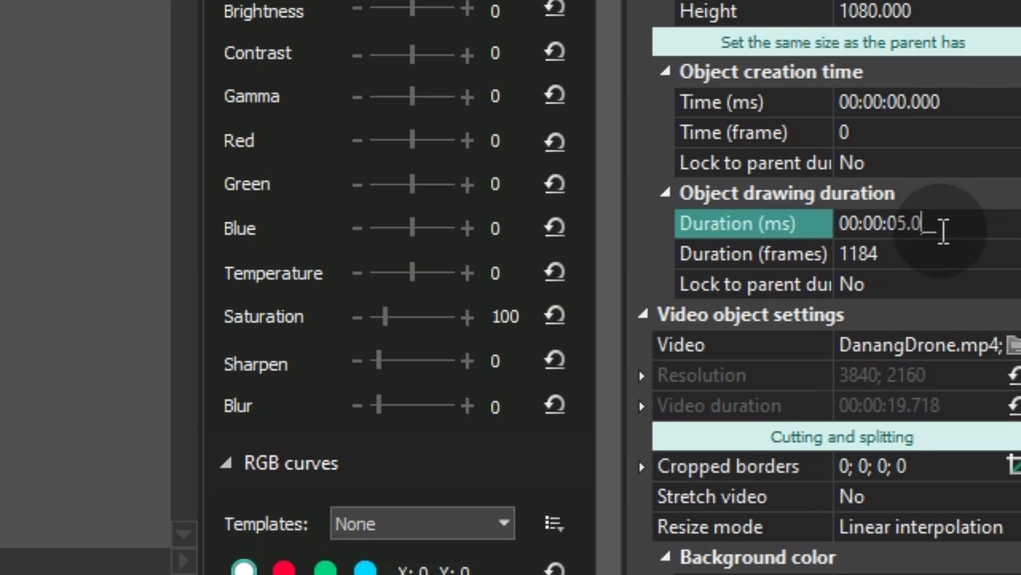
pyautogui.write('00:00:05.0')
pyautogui.press('Return')
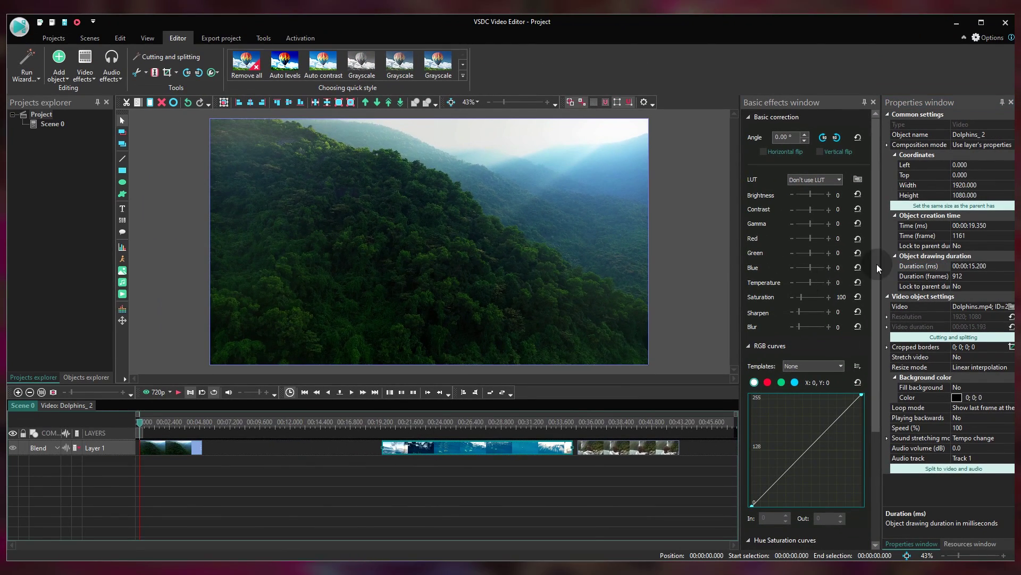
pyautogui.press('Return')
# Export the resulting 15-second project to video as 0.mp4.
pyautogui.click(194, 447)
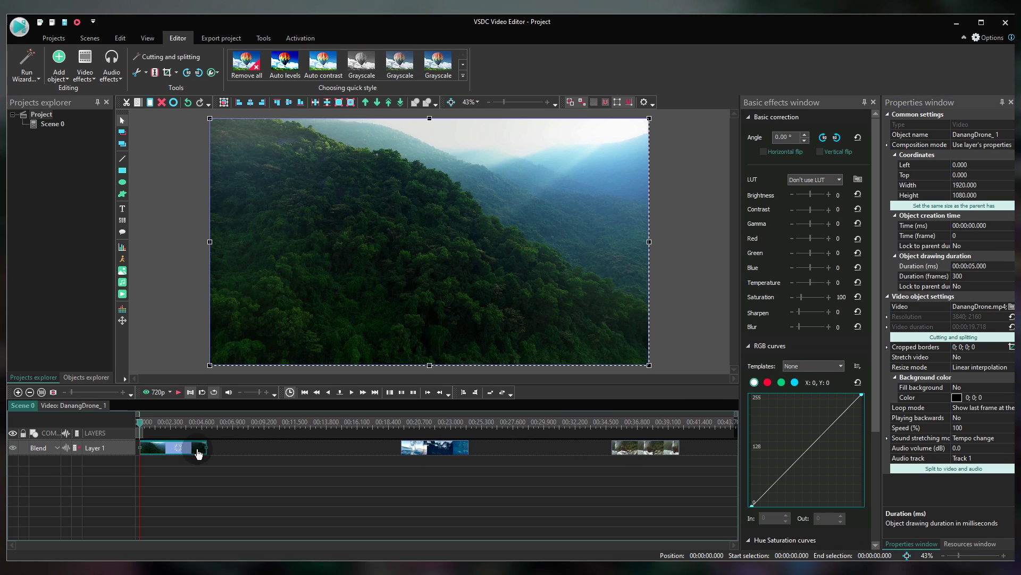
pyautogui.click(493, 493)
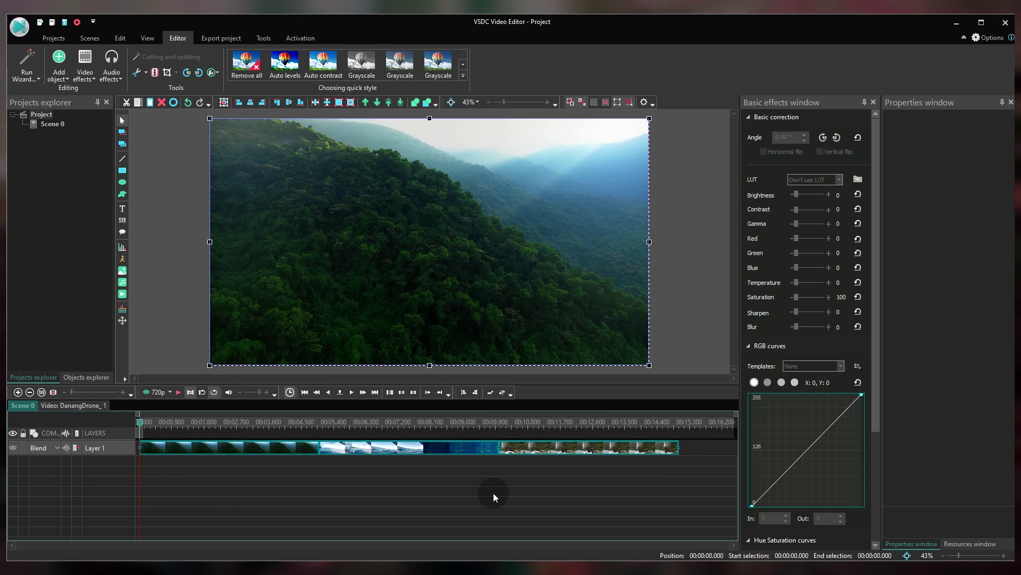
pyautogui.click(235, 38)
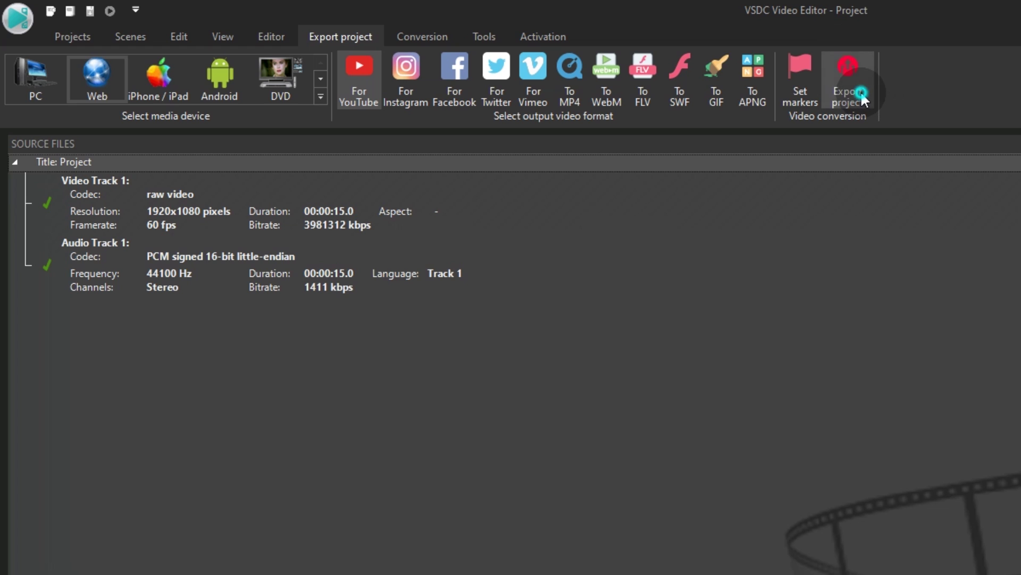
pyautogui.click(861, 94)
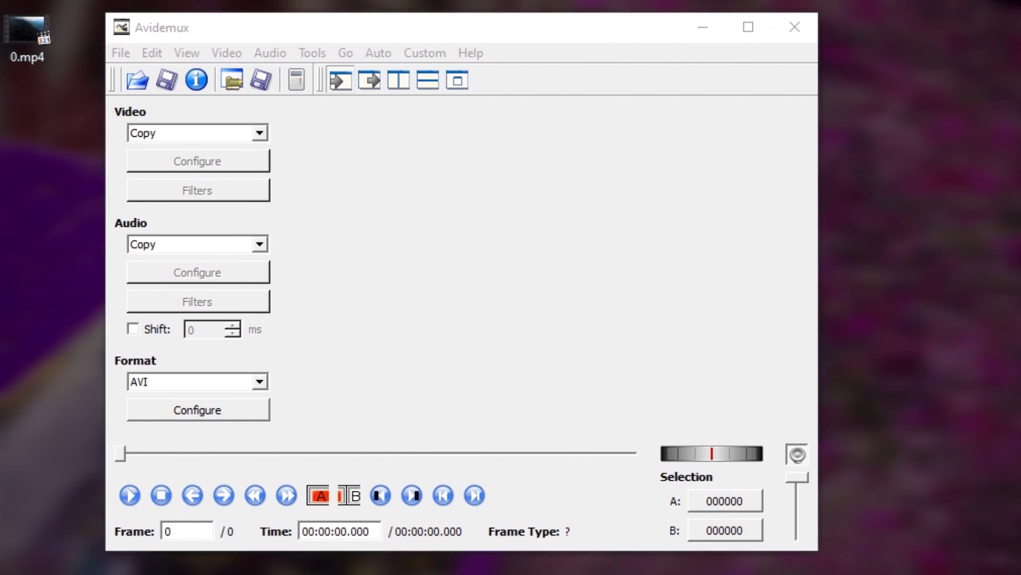
# Load 0.mp4 into Avidemux and decline the H.264 safe mode to stay frame-accurate.
pyautogui.moveTo(22, 37); pyautogui.dragTo(498, 244)
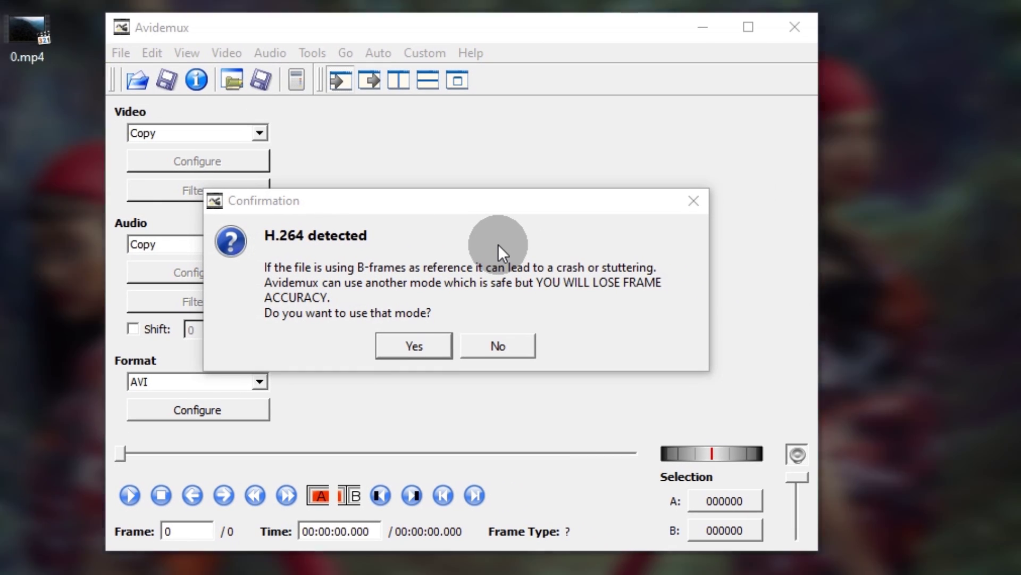
pyautogui.click(506, 343)
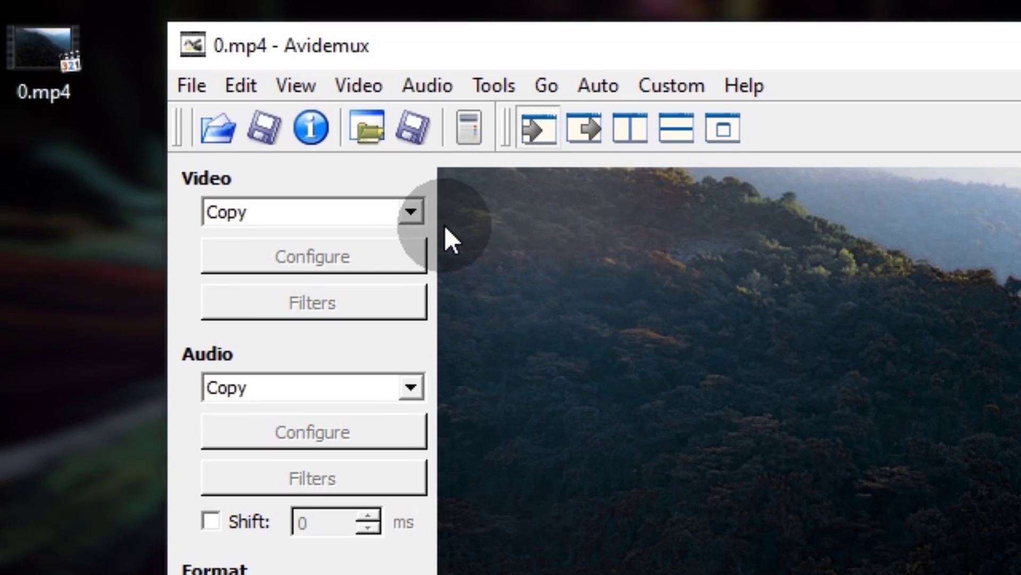
# Switch the video output from Copy to MPEG-4 ASP (Xvid) and bring up its settings.
pyautogui.click(259, 133)
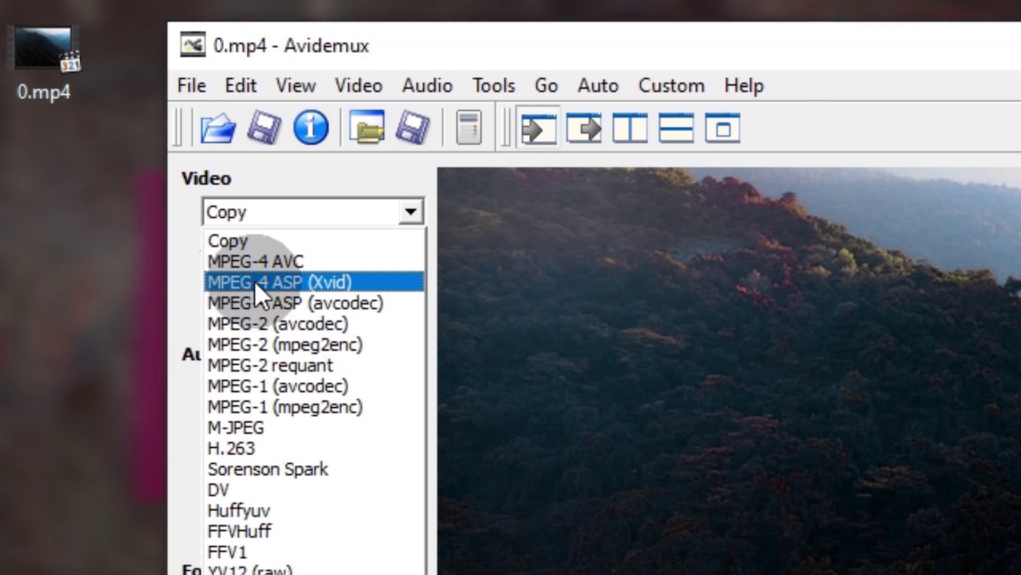
pyautogui.click(344, 282)
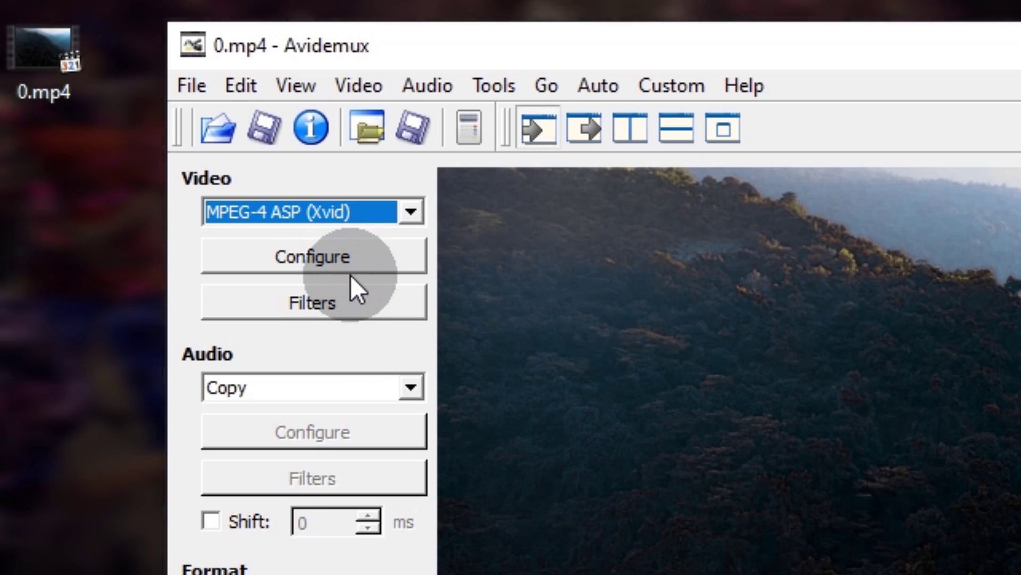
pyautogui.click(347, 264)
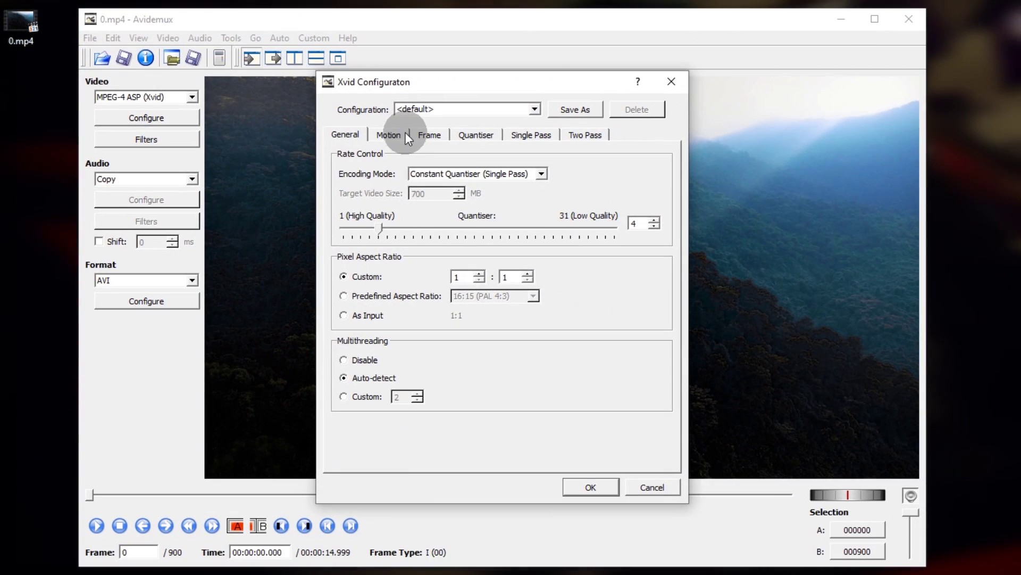
# In the Xvid Frame settings, change Maximum I-frame Interval from 300 to 999999999.
pyautogui.click(434, 136)
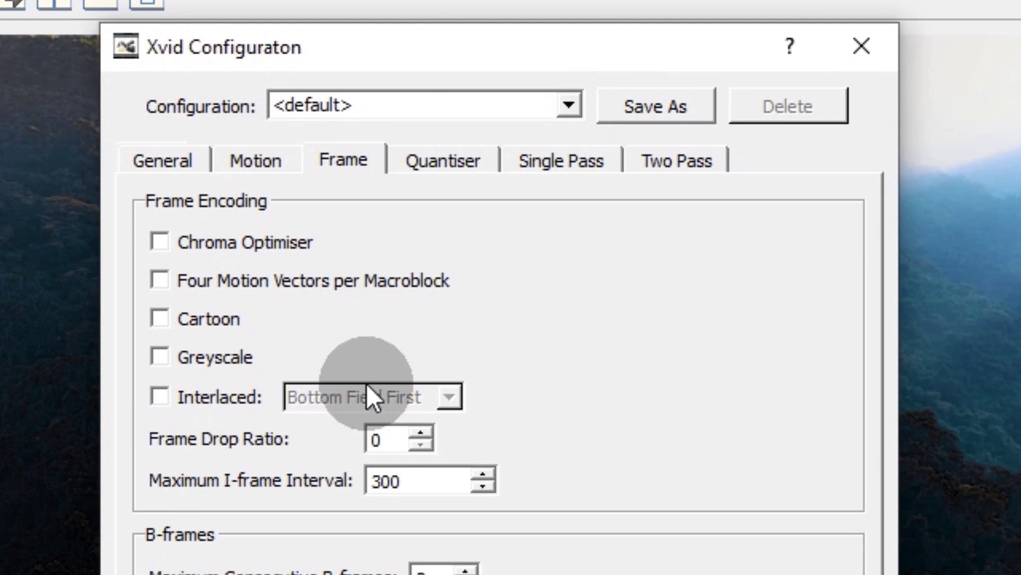
pyautogui.click(403, 481)
pyautogui.moveTo(413, 478); pyautogui.dragTo(336, 473)
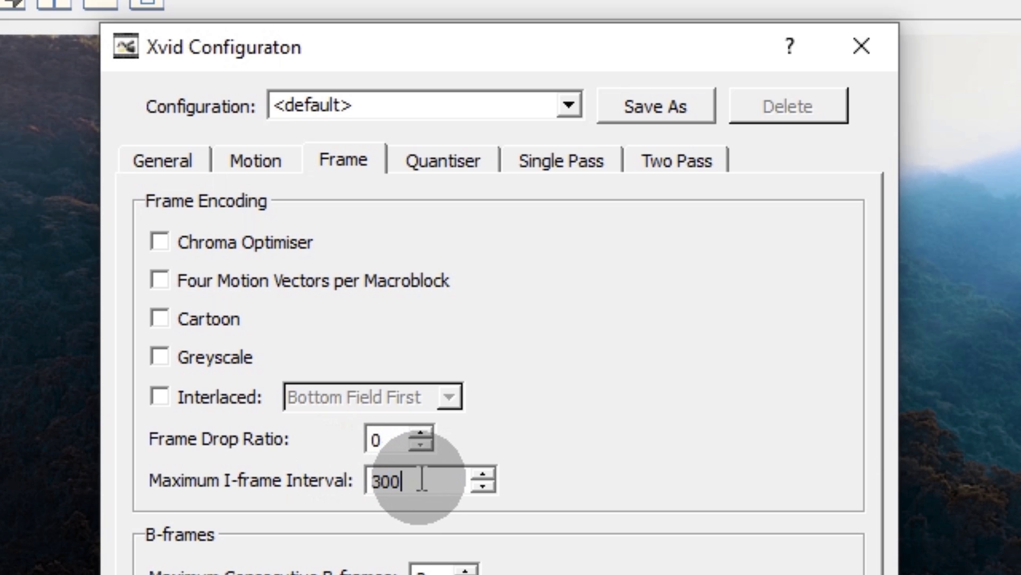
pyautogui.moveTo(345, 484); pyautogui.dragTo(417, 484)
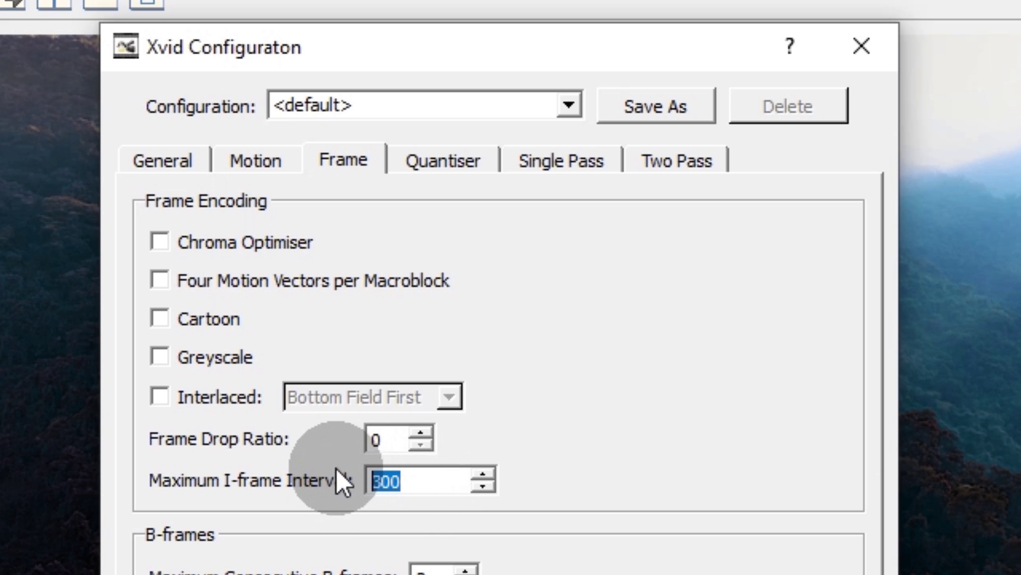
pyautogui.write('999999999')
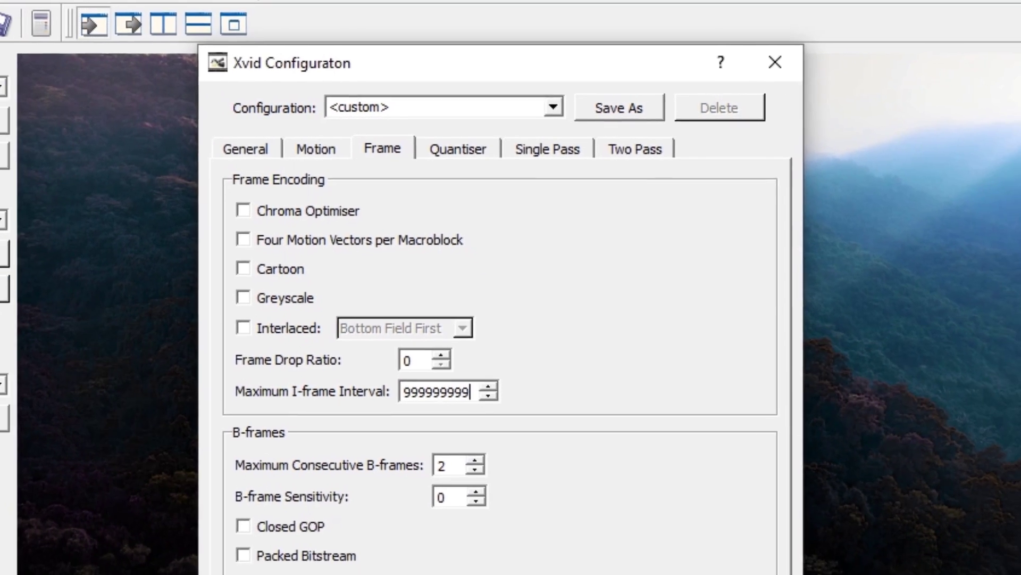
pyautogui.press('Return')
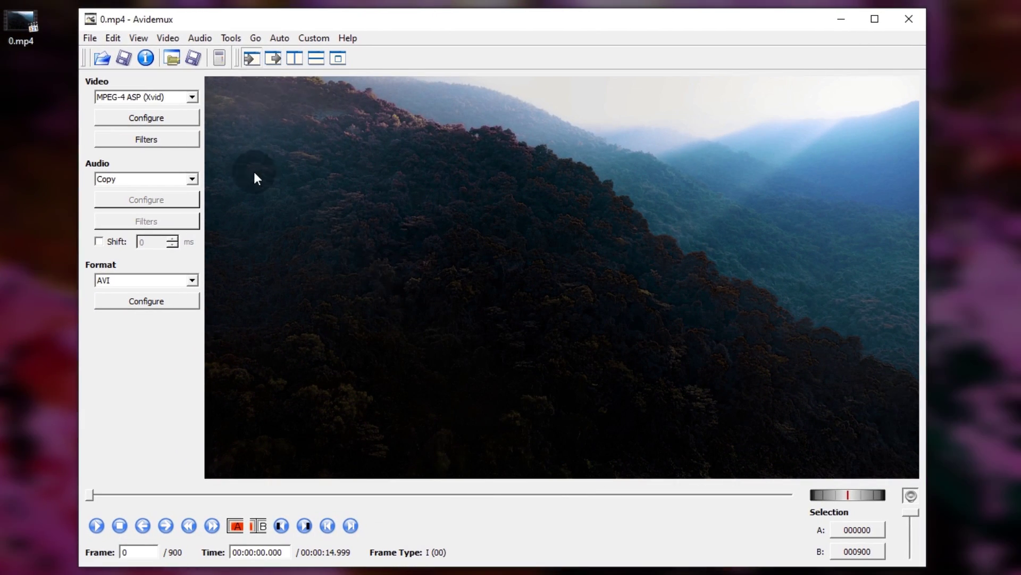
# Save the Xvid-encoded video as 1.avi and acknowledge the Done message.
pyautogui.click(88, 38)
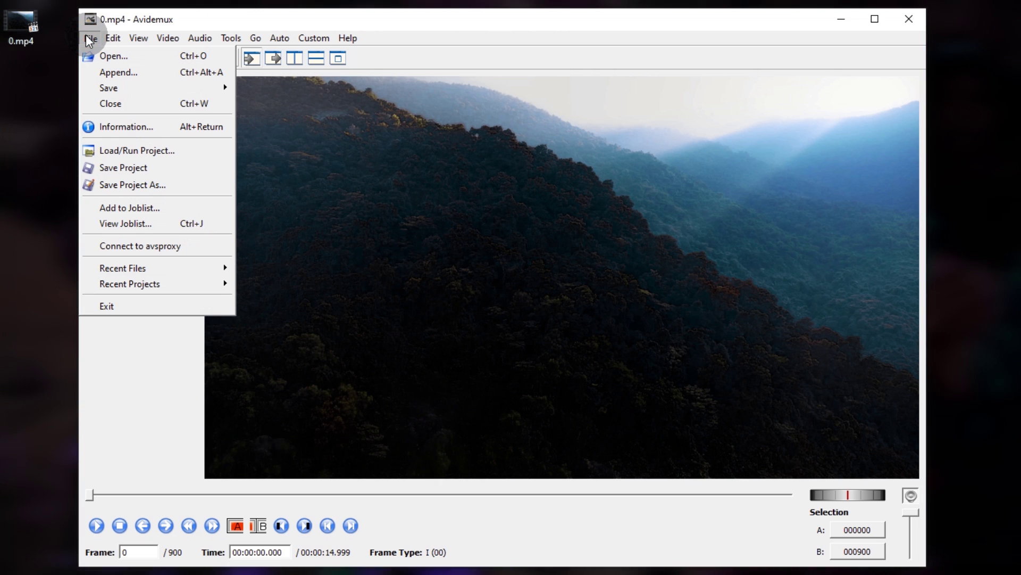
pyautogui.moveTo(114, 88)
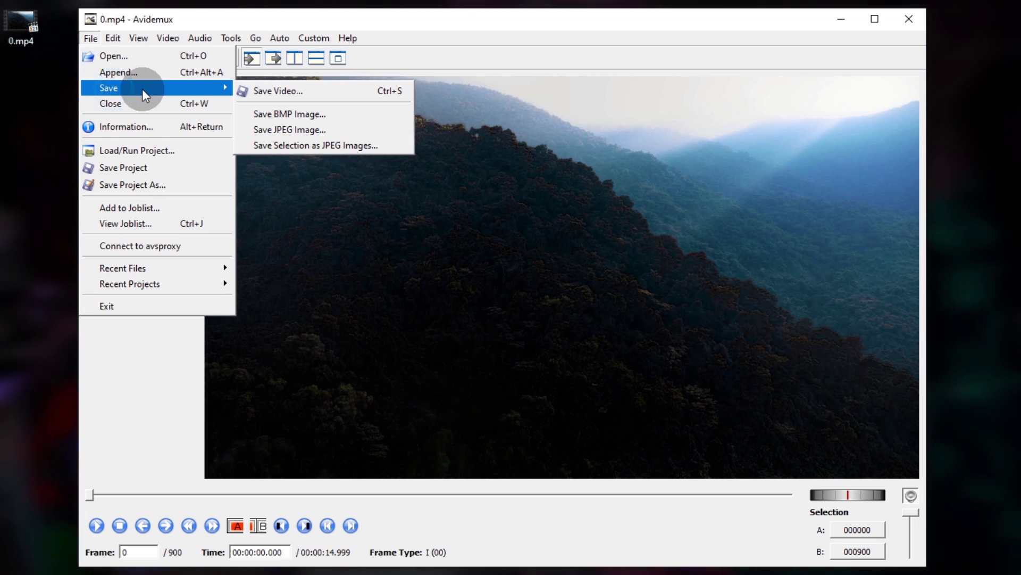
pyautogui.click(291, 92)
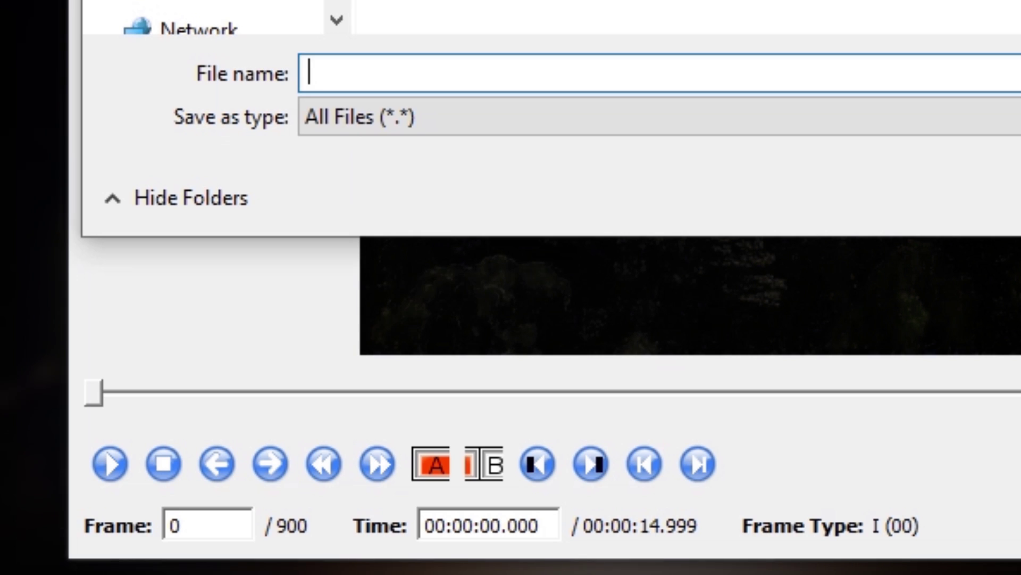
pyautogui.write('1')
pyautogui.press('BackSpace')
pyautogui.write('1.')
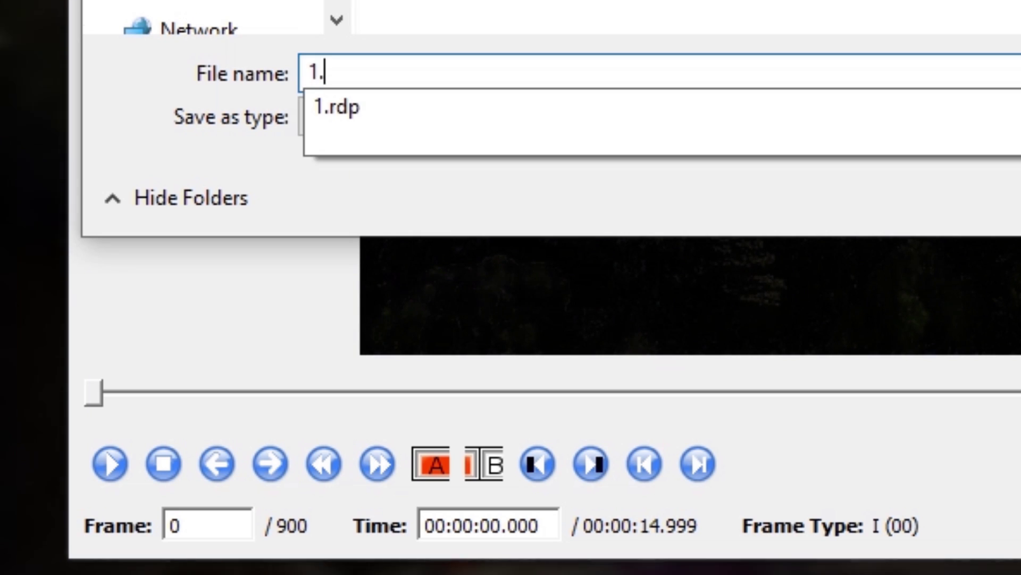
pyautogui.write('avi')
pyautogui.press('Return')
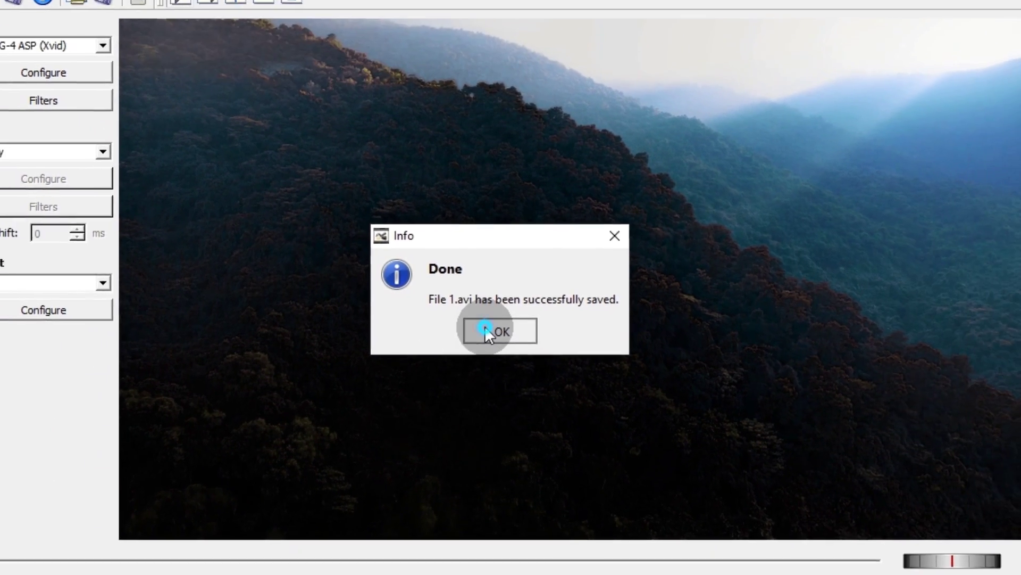
pyautogui.click(462, 338)
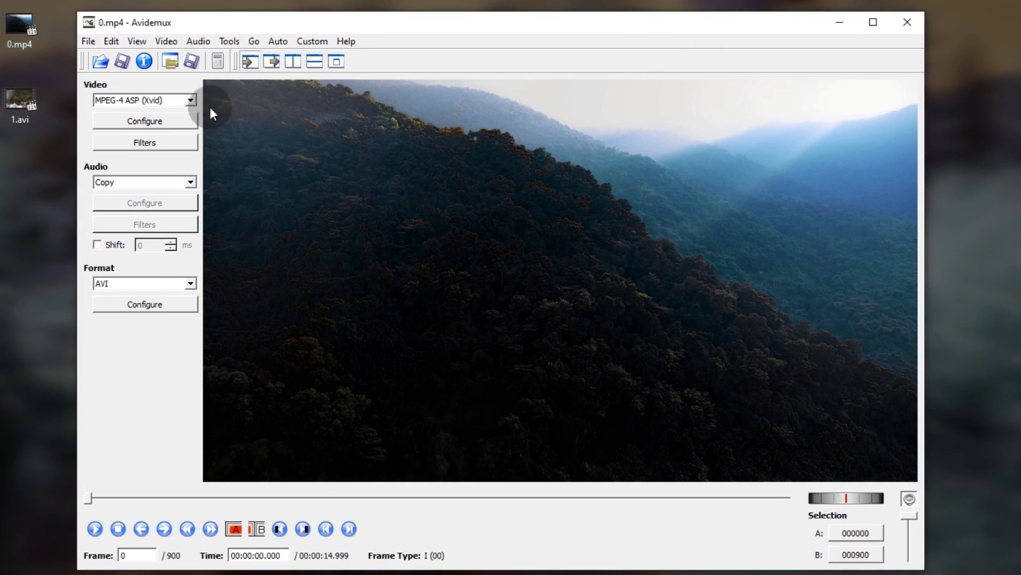
# Close 0.mp4 and load 1.avi from the desktop into Avidemux.
pyautogui.click(108, 55)
pyautogui.click(87, 41)
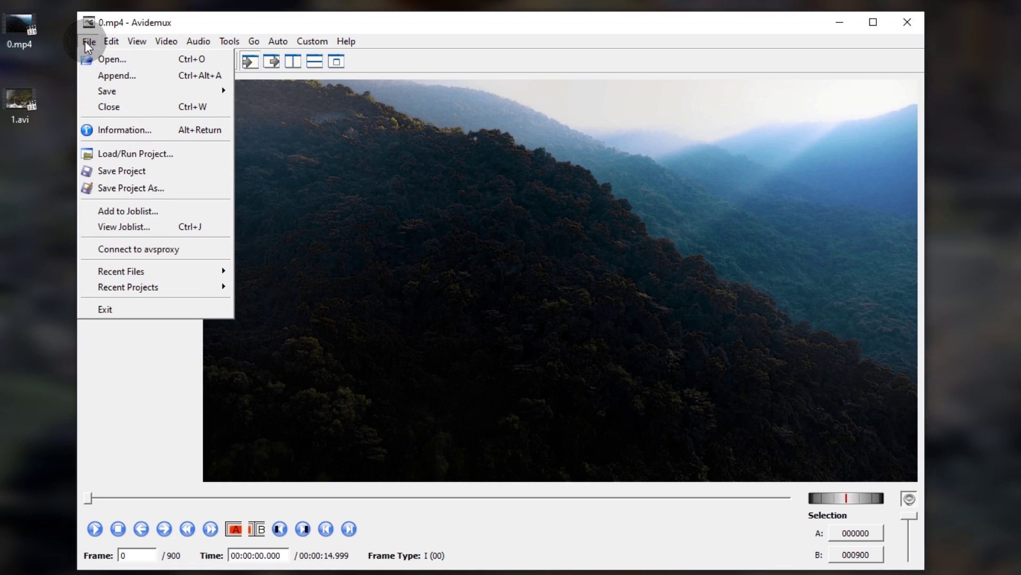
pyautogui.click(128, 111)
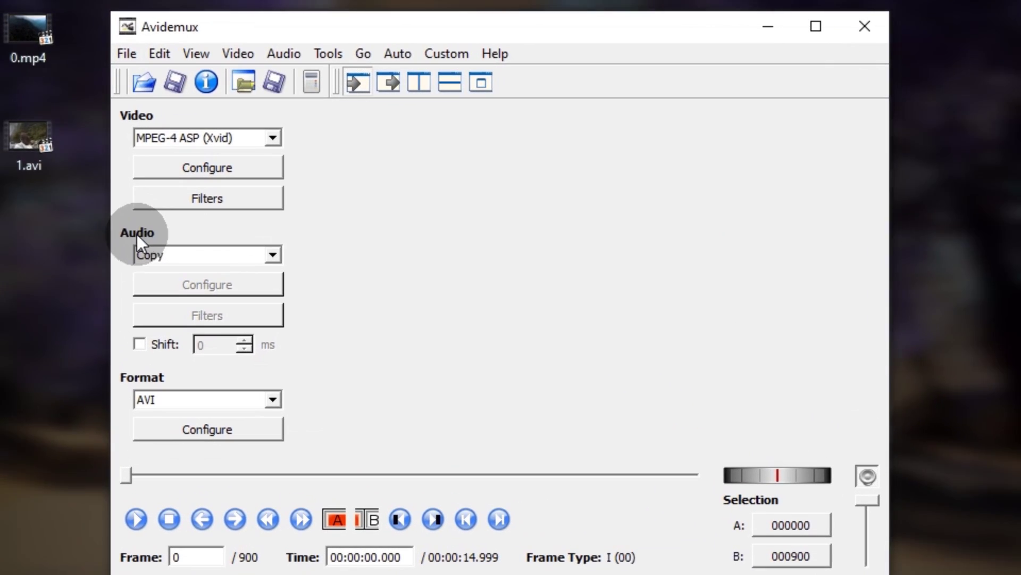
pyautogui.click(25, 106)
pyautogui.moveTo(37, 144); pyautogui.dragTo(535, 226)
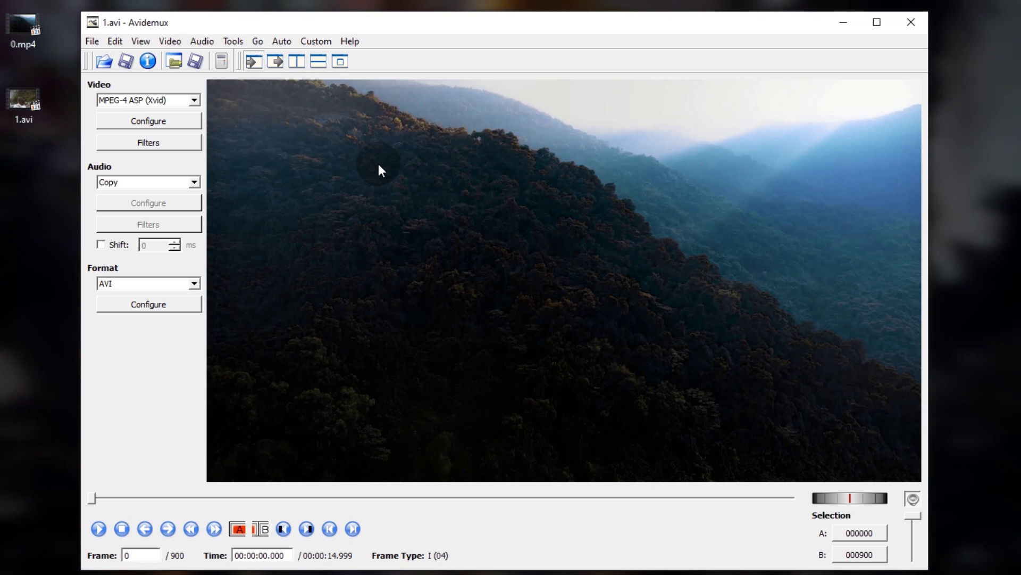
# Locate the I-frame at frame 300, mark it A-to-B one frame long, and delete it via Edit.
pyautogui.press('Up')
pyautogui.press('Down')
pyautogui.press('Up')
pyautogui.press('Down')
pyautogui.press('Up')
pyautogui.press('Down')
pyautogui.press('Up')
pyautogui.press('Down')
pyautogui.press('Up')
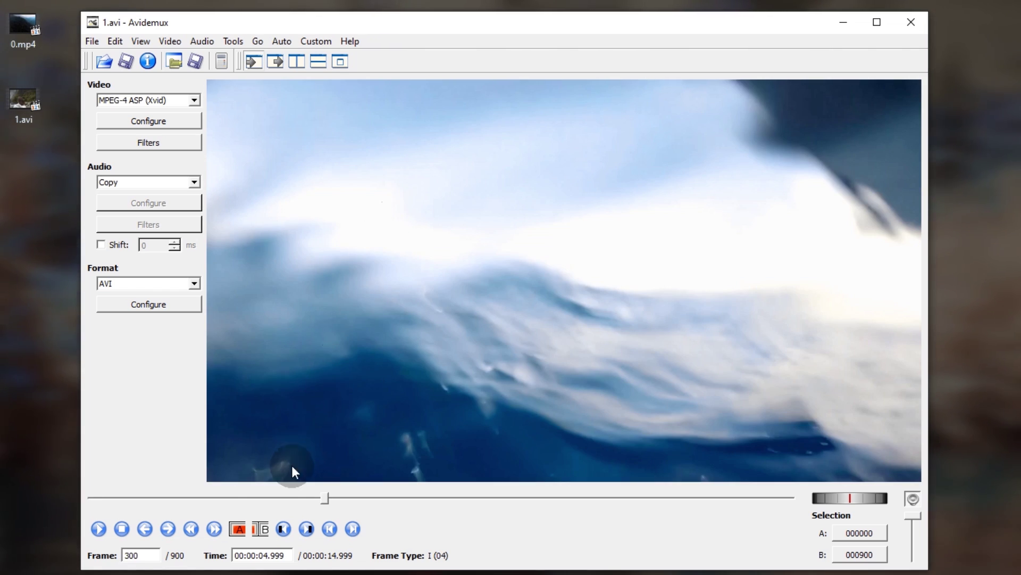
pyautogui.click(238, 527)
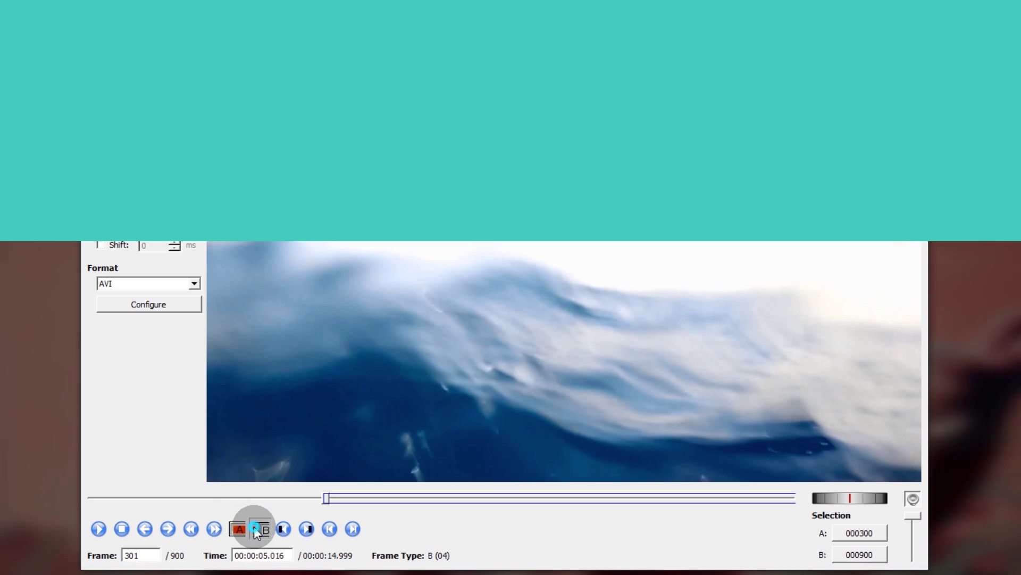
pyautogui.click(255, 530)
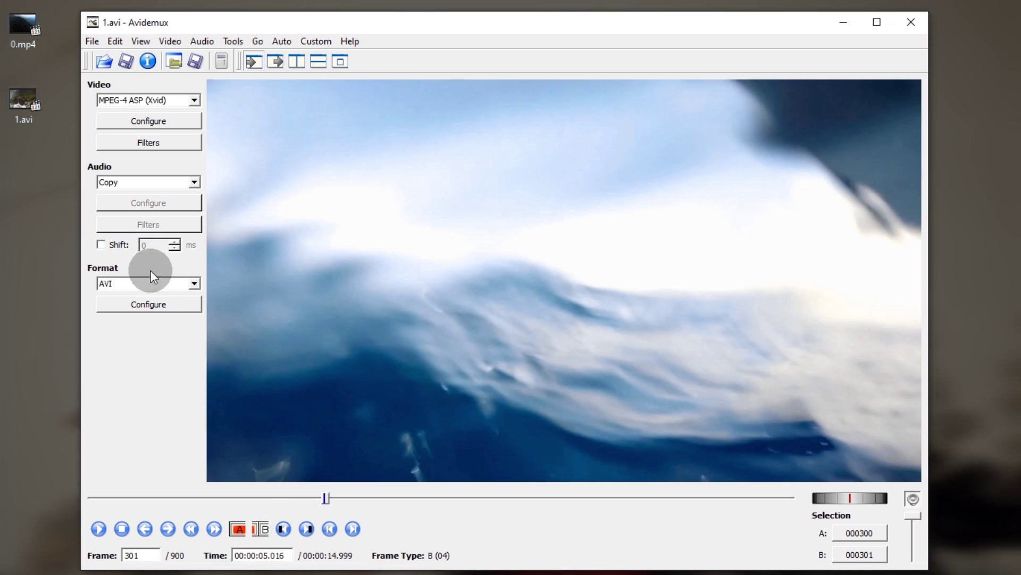
pyautogui.click(111, 42)
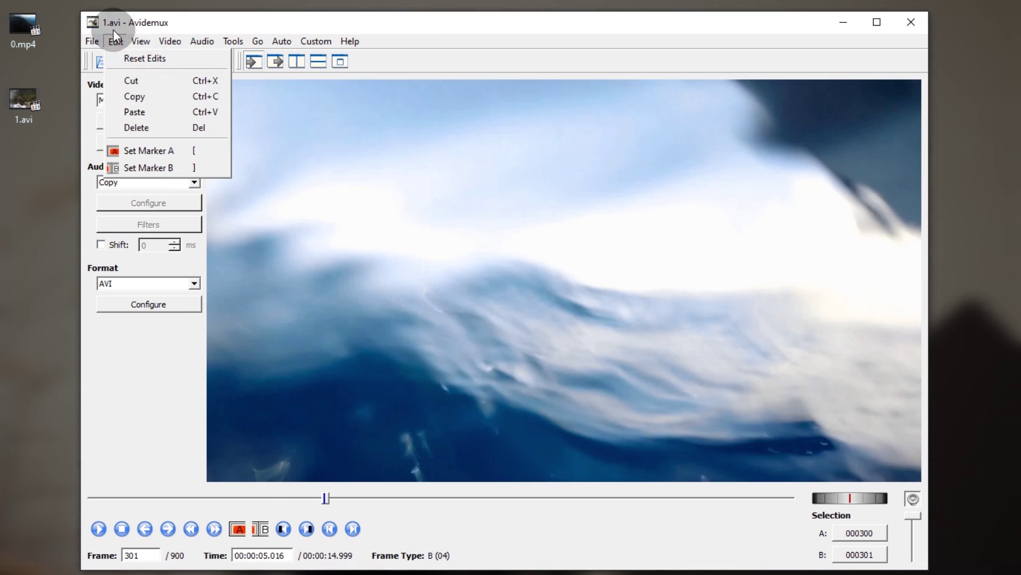
pyautogui.click(170, 129)
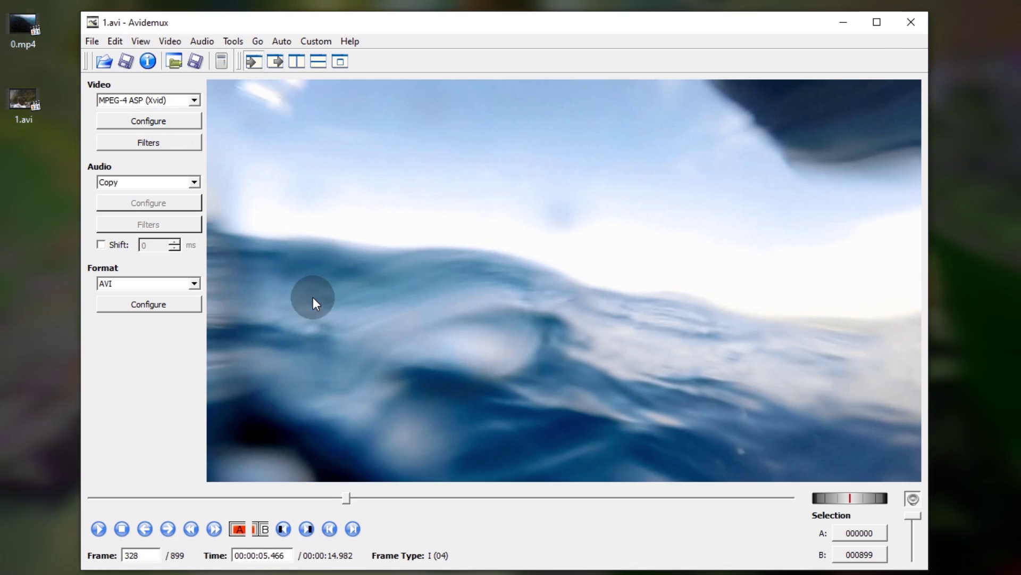
# Repeatedly mark and delete each next I-frame with Up, A, Right, B, Delete, reaching 891 frames.
pyautogui.click(238, 528)
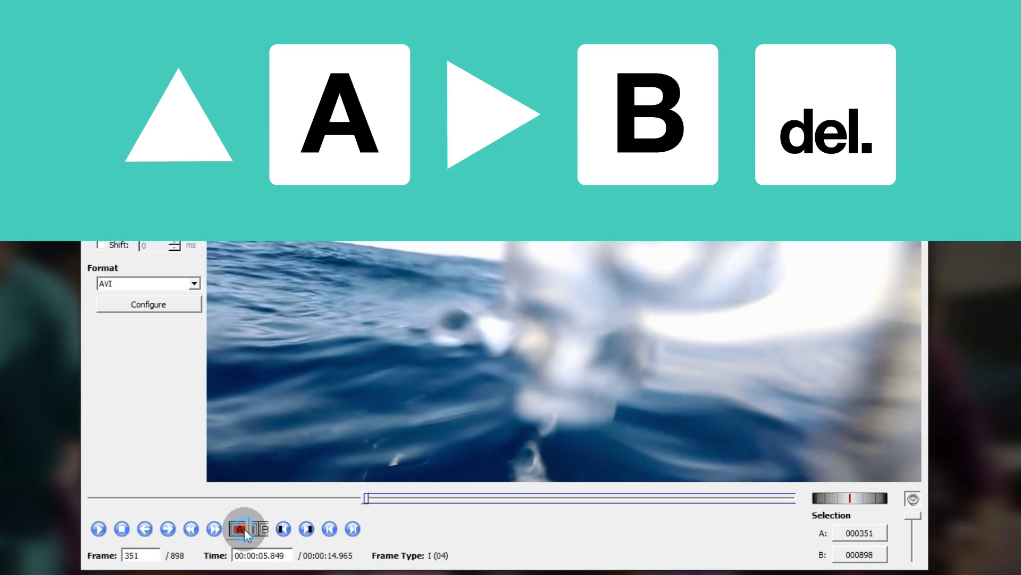
pyautogui.press('Right')
pyautogui.press('b')
pyautogui.press('Delete')
pyautogui.press('Up')
pyautogui.press('a')
pyautogui.press('Right')
pyautogui.press('b')
pyautogui.press('Delete')
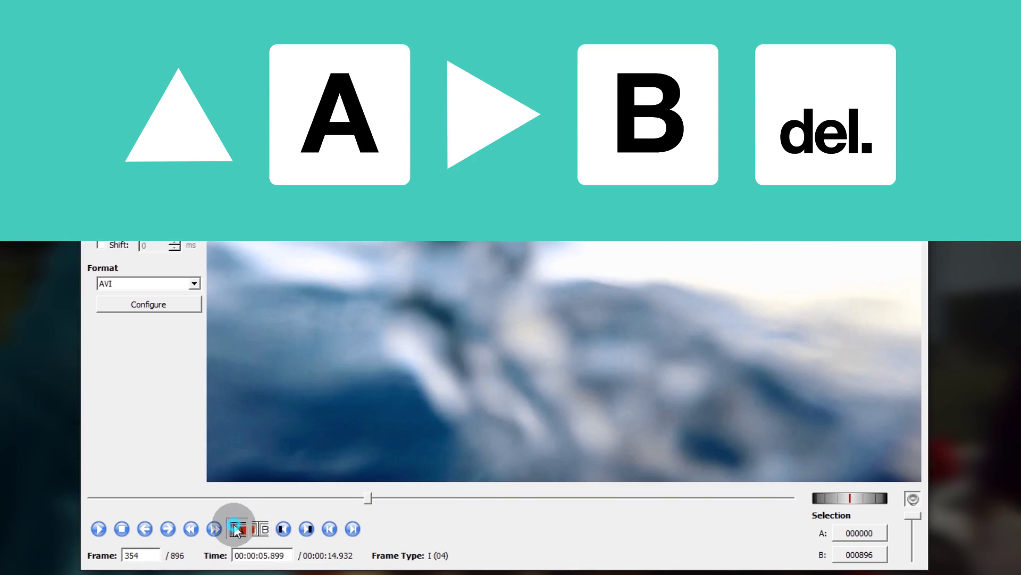
pyautogui.press('Up')
pyautogui.press('a')
pyautogui.press('Right')
pyautogui.press('b')
pyautogui.press('Delete')
pyautogui.press('Up')
pyautogui.press('a')
pyautogui.press('Right')
pyautogui.press('b')
pyautogui.press('Delete')
pyautogui.press('Up')
pyautogui.press('a')
pyautogui.press('Right')
pyautogui.press('b')
pyautogui.press('Delete')
pyautogui.press('Up')
pyautogui.press('a')
pyautogui.press('Right')
pyautogui.press('b')
pyautogui.press('Delete')
pyautogui.press('Up')
pyautogui.press('a')
pyautogui.press('Right')
pyautogui.press('b')
pyautogui.press('Delete')
pyautogui.press('Up')
pyautogui.press('a')
pyautogui.press('Right')
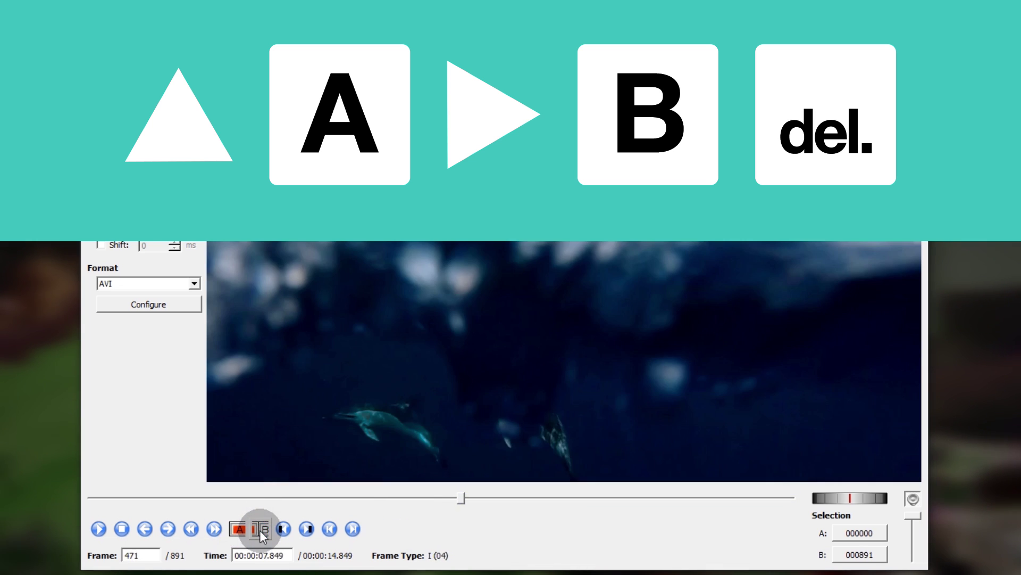
pyautogui.press('b')
pyautogui.press('Delete')
pyautogui.press('Up')
pyautogui.press('a')
pyautogui.press('Right')
pyautogui.press('b')
pyautogui.press('Delete')
pyautogui.press('Up')
pyautogui.press('a')
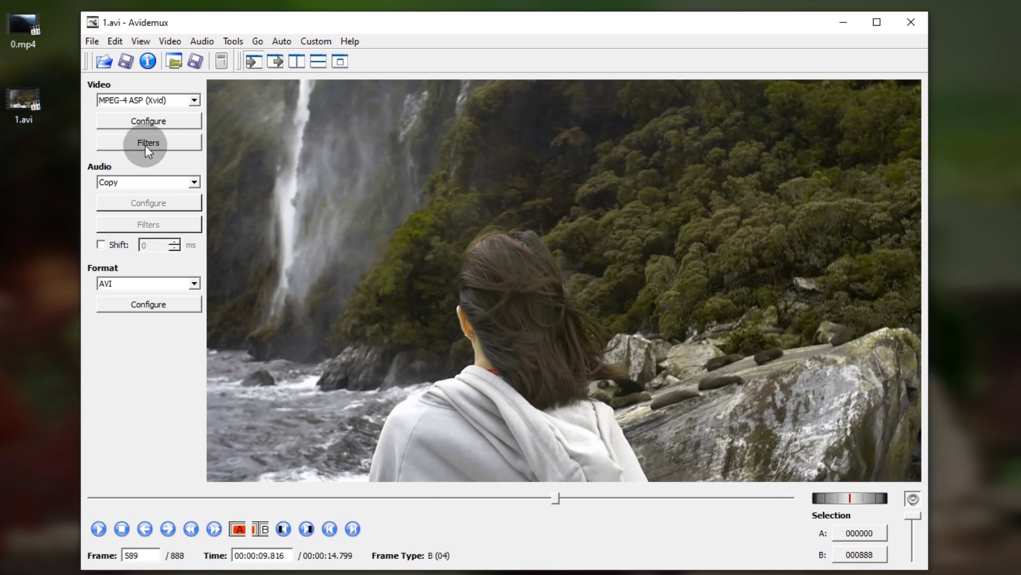
# Save the trimmed 888-frame video as 2.avi and dismiss the Done message.
pyautogui.click(94, 41)
pyautogui.moveTo(215, 87)
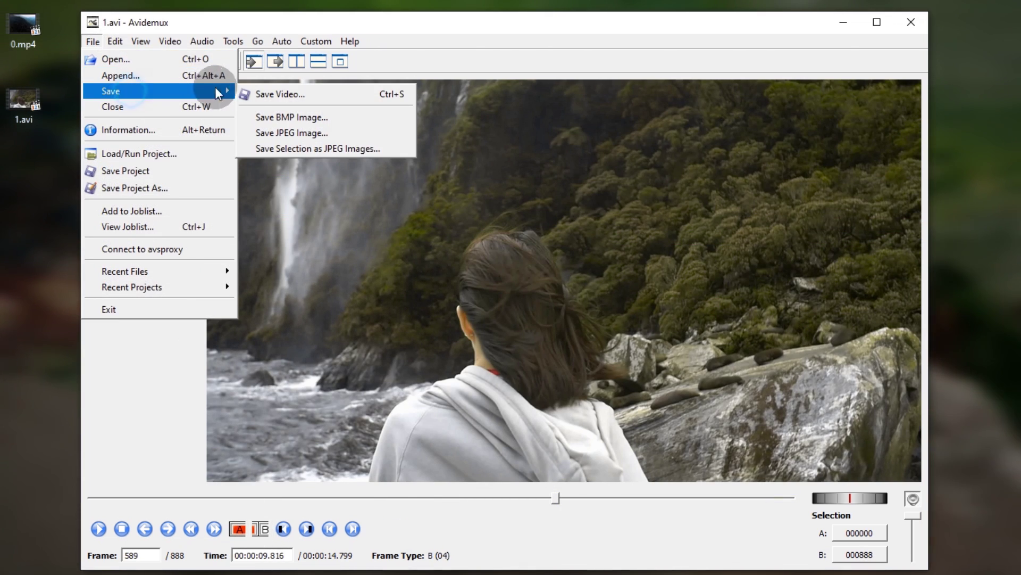
pyautogui.click(274, 91)
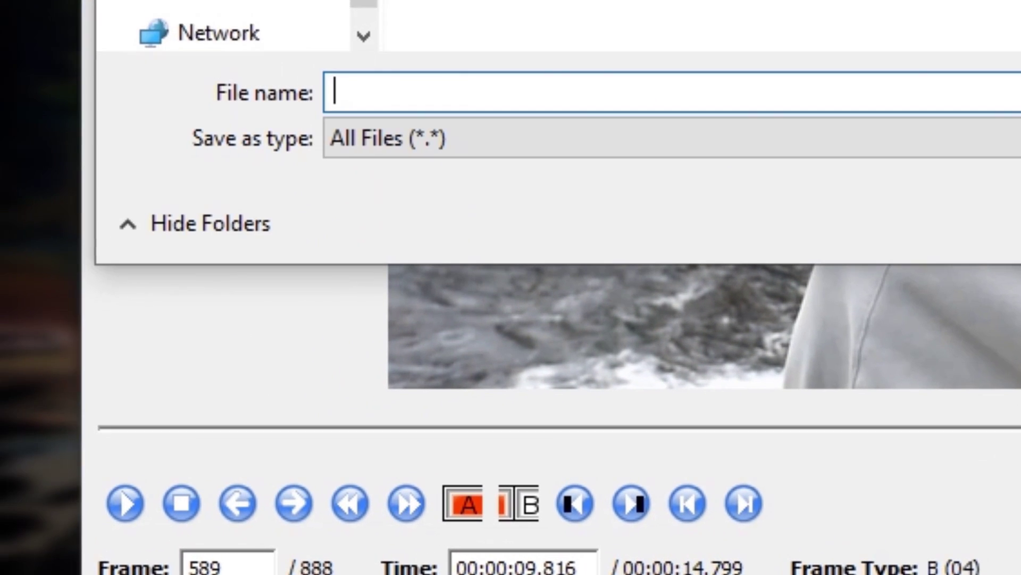
pyautogui.write('2.avi')
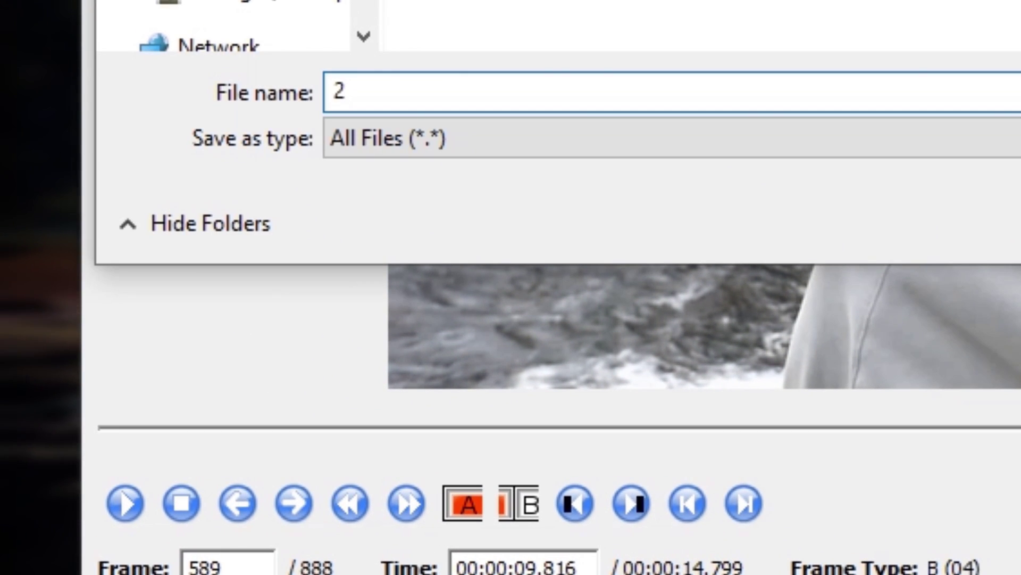
pyautogui.press('Return')
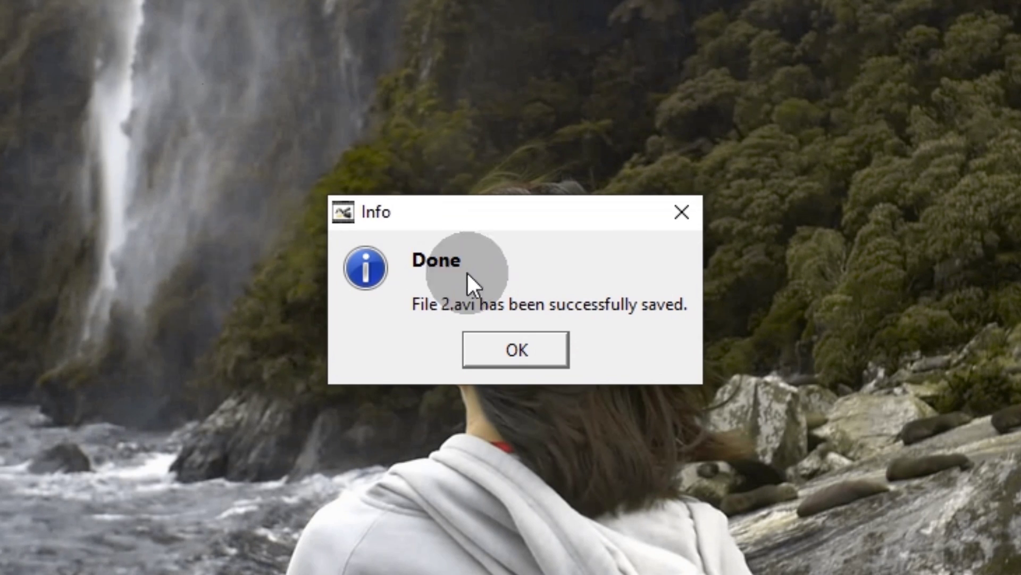
pyautogui.click(532, 351)
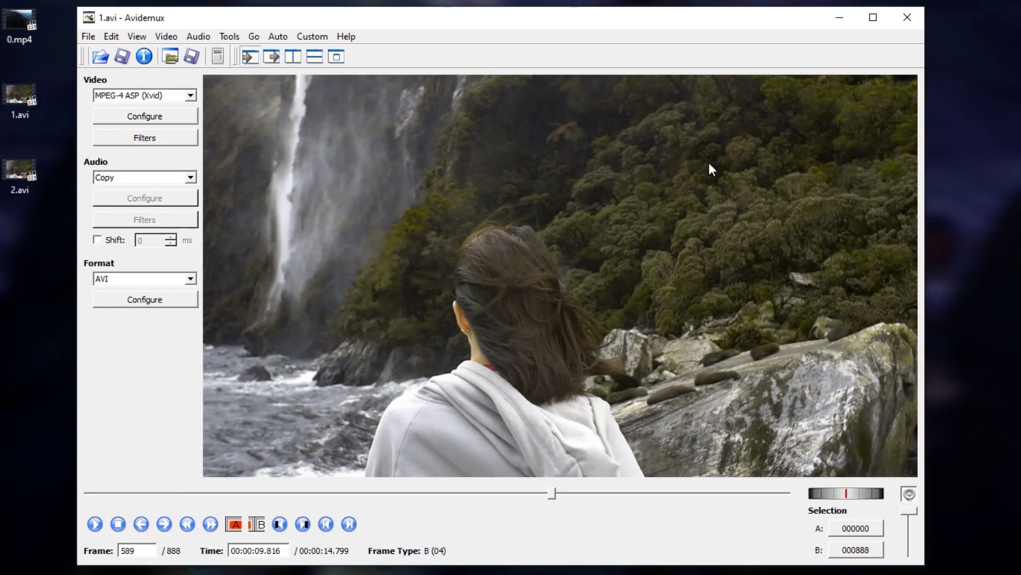
# Close Avidemux and open 2.avi from the desktop with VLC media player.
pyautogui.click(900, 24)
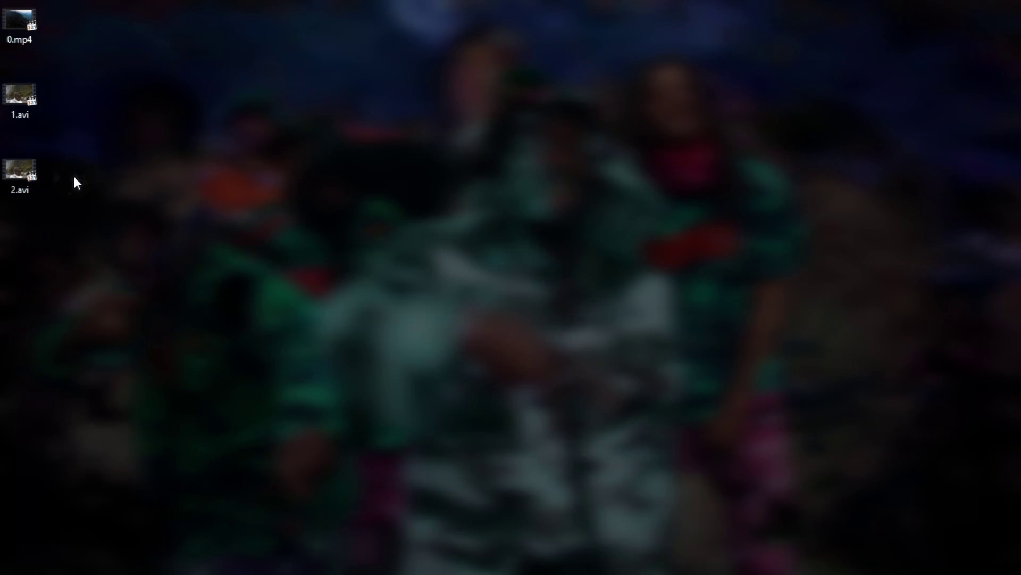
pyautogui.click(17, 183)
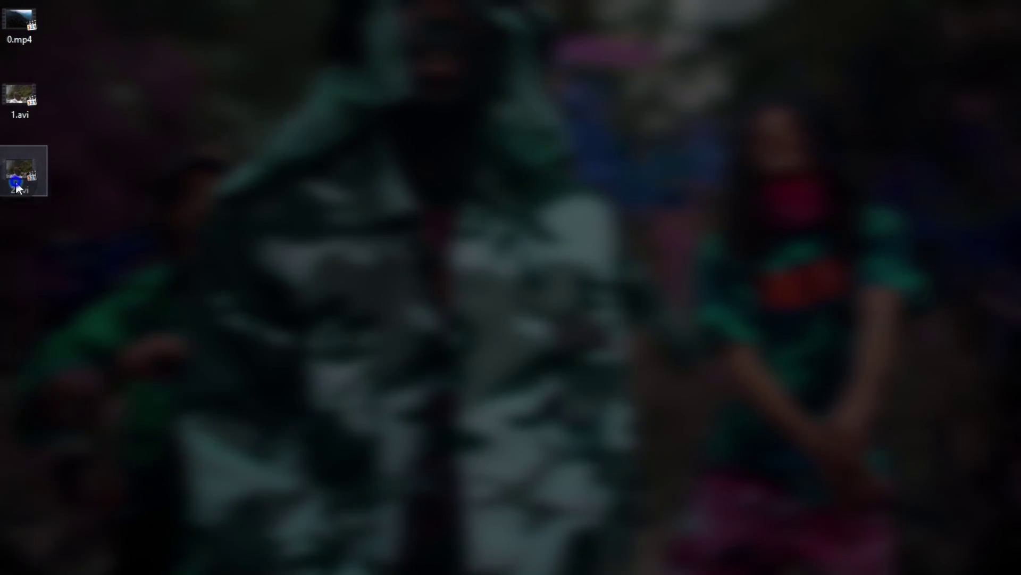
pyautogui.rightClick(16, 184)
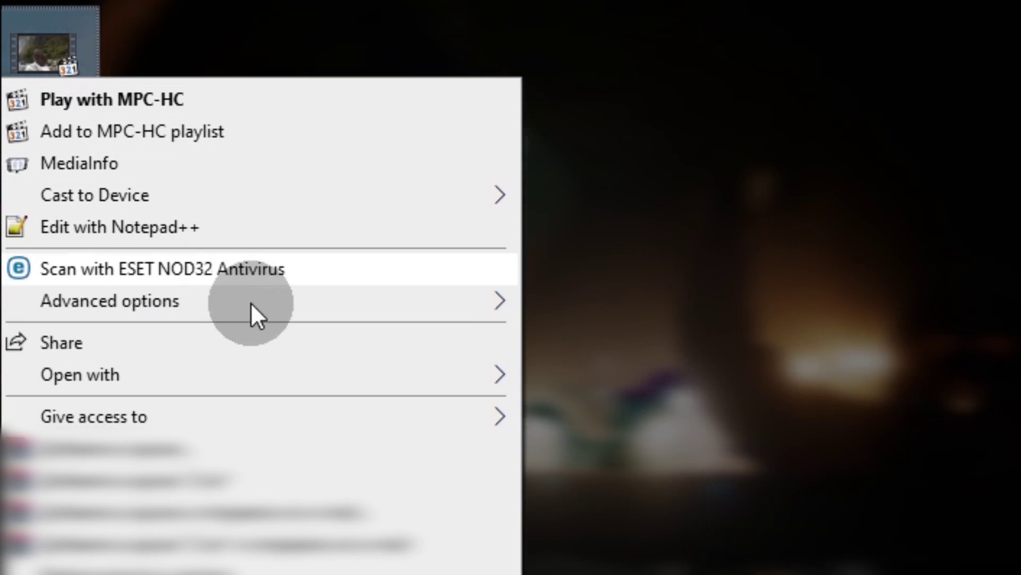
pyautogui.click(301, 371)
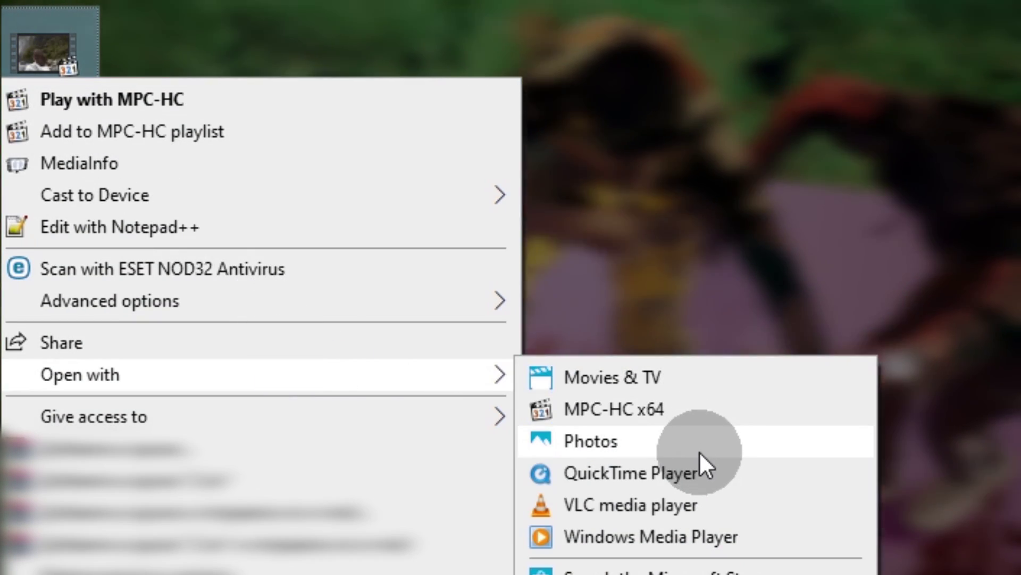
pyautogui.click(726, 504)
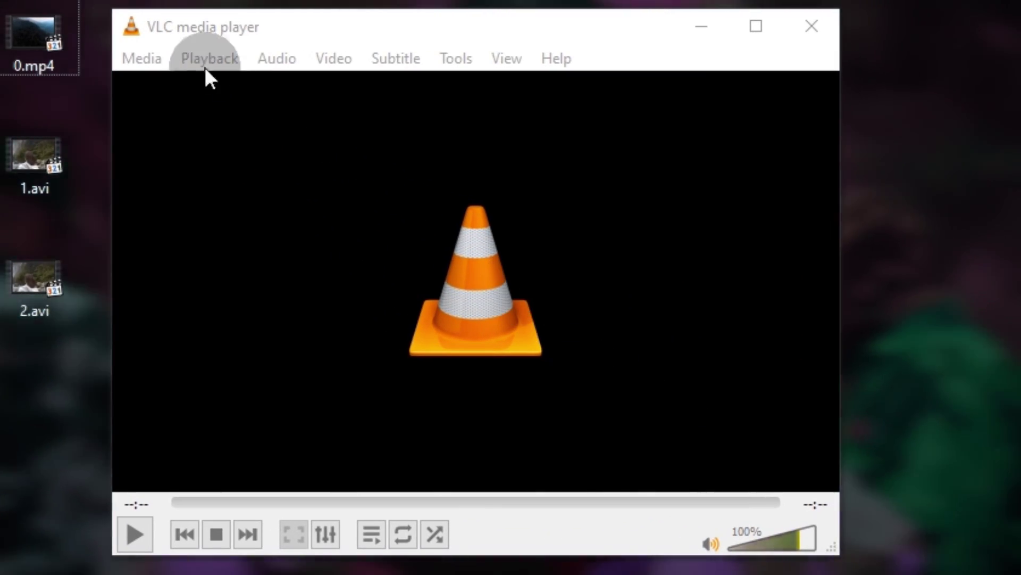
# Open VLC's Media menu to reach the Convert option.
pyautogui.click(145, 53)
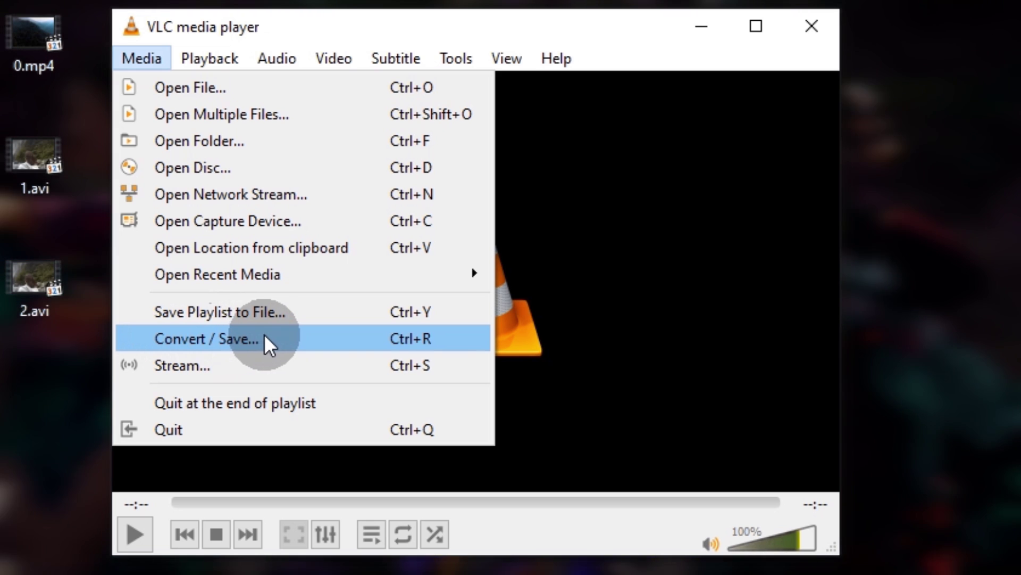
# Add 2.avi as the source file in VLC's Convert / Save dialog.
pyautogui.click(264, 334)
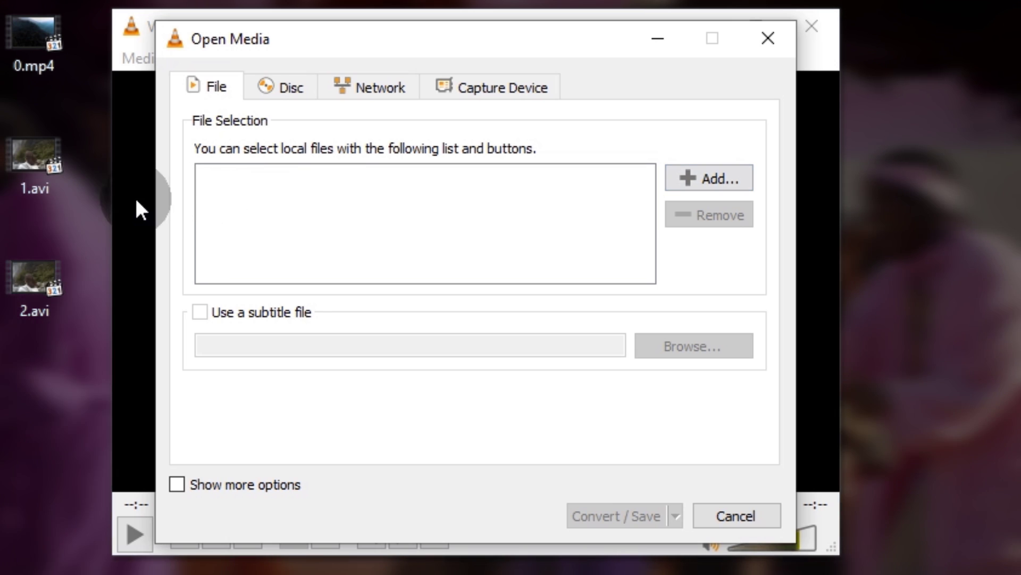
pyautogui.moveTo(43, 294); pyautogui.dragTo(260, 254)
pyautogui.moveTo(327, 211); pyautogui.dragTo(327, 212)
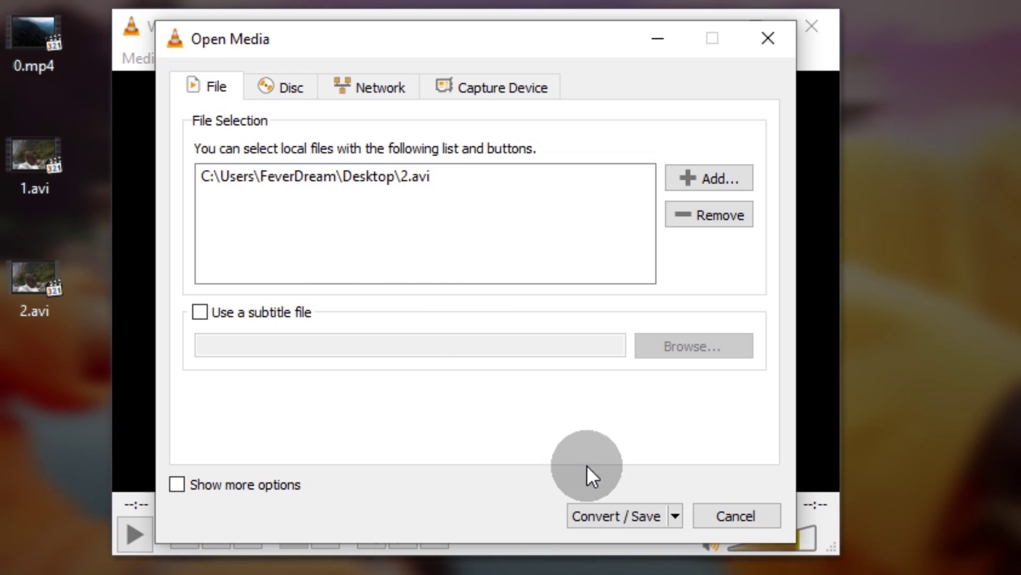
# Convert 2.avi to 3.mp4 with the H.264 + MP3 (MP4) profile and place it on VSDC's Layer 2.
pyautogui.click(621, 510)
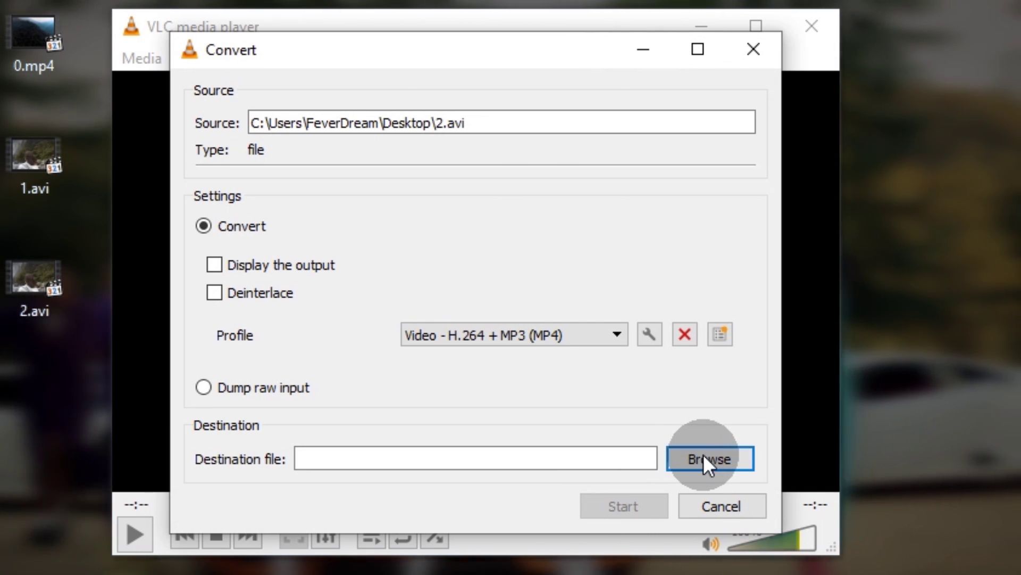
pyautogui.click(705, 456)
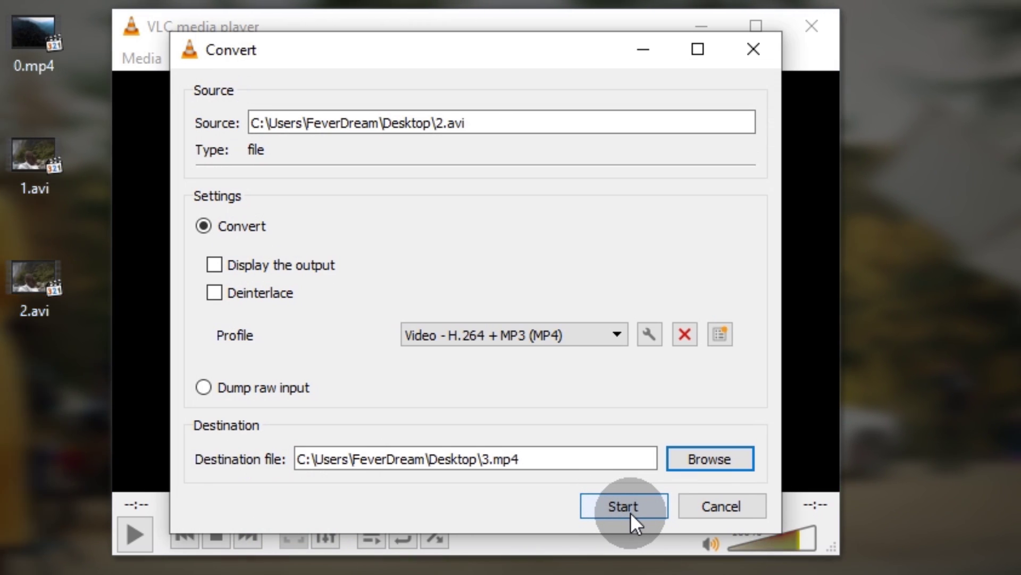
pyautogui.click(631, 512)
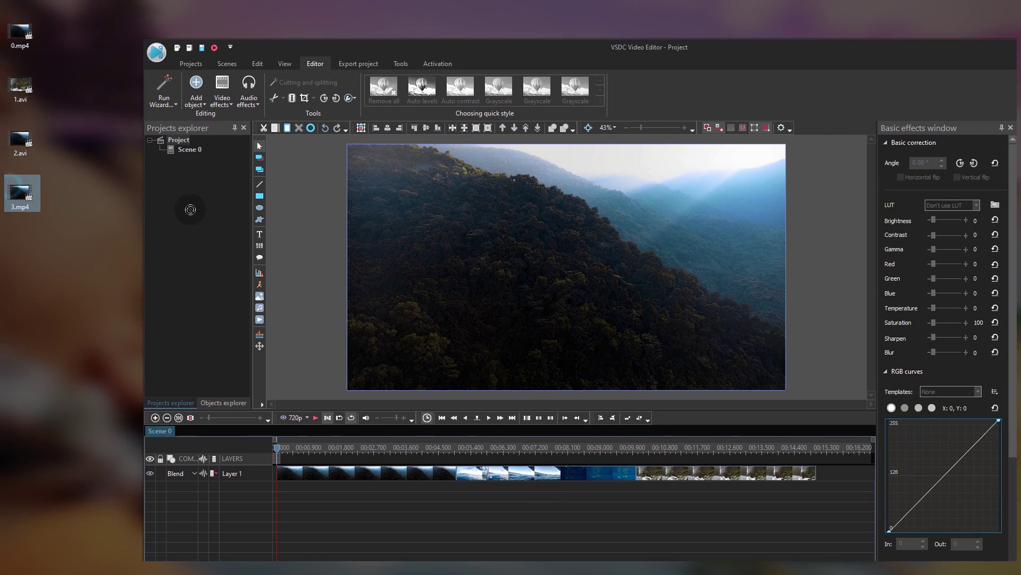
pyautogui.moveTo(190, 209); pyautogui.dragTo(331, 243)
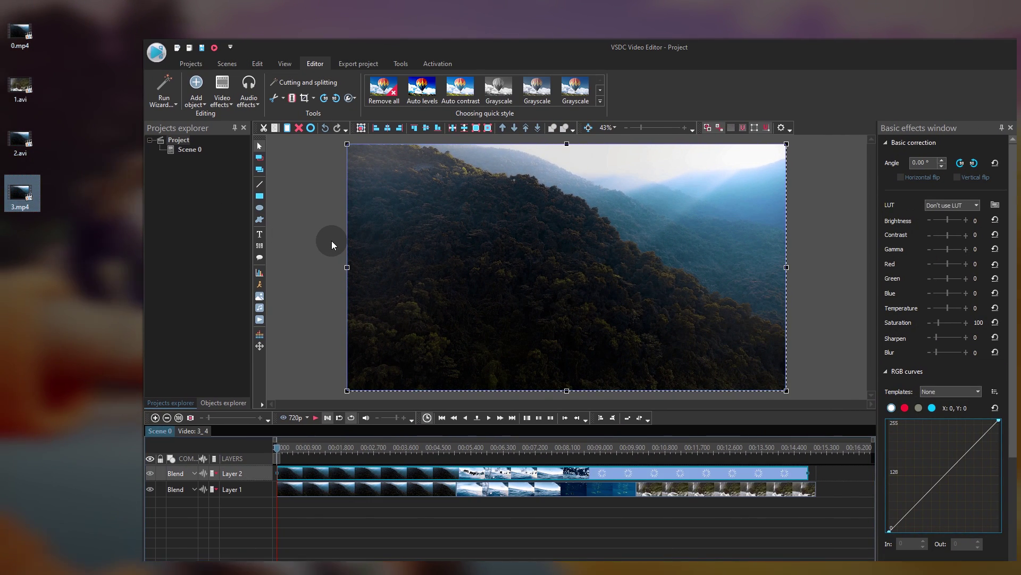